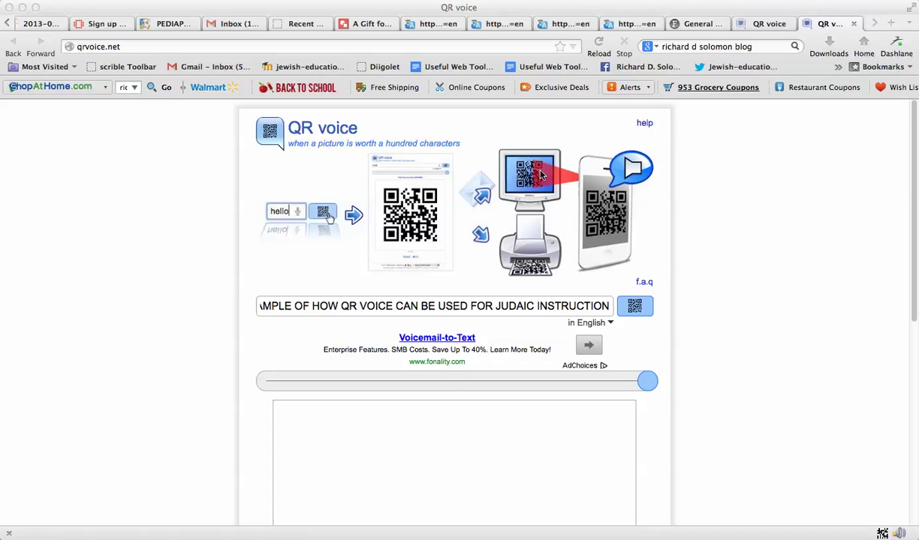
- Review the whole message in the text field, from its first word "THIS" to its last word "INSTRUCTION"
{"action": "left_click", "coordinate": [342, 307]}
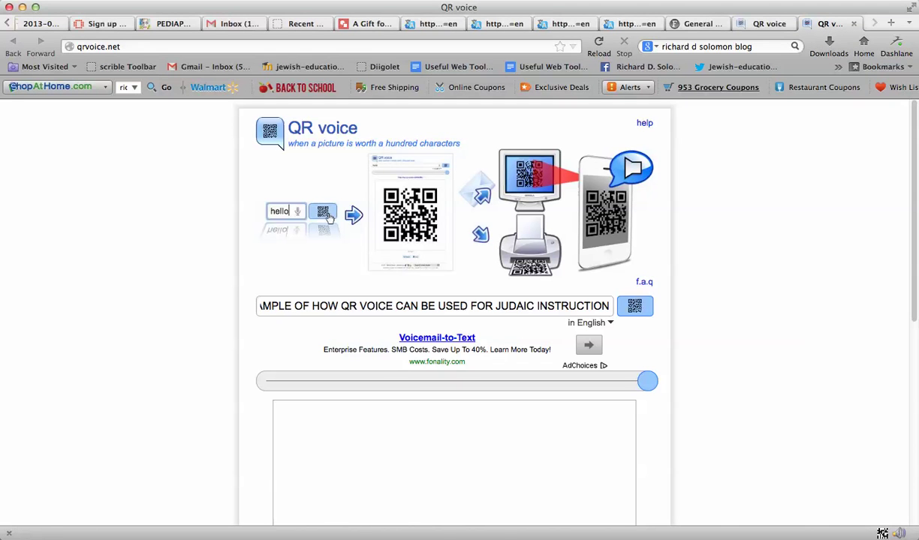
{"action": "left_click", "coordinate": [267, 307]}
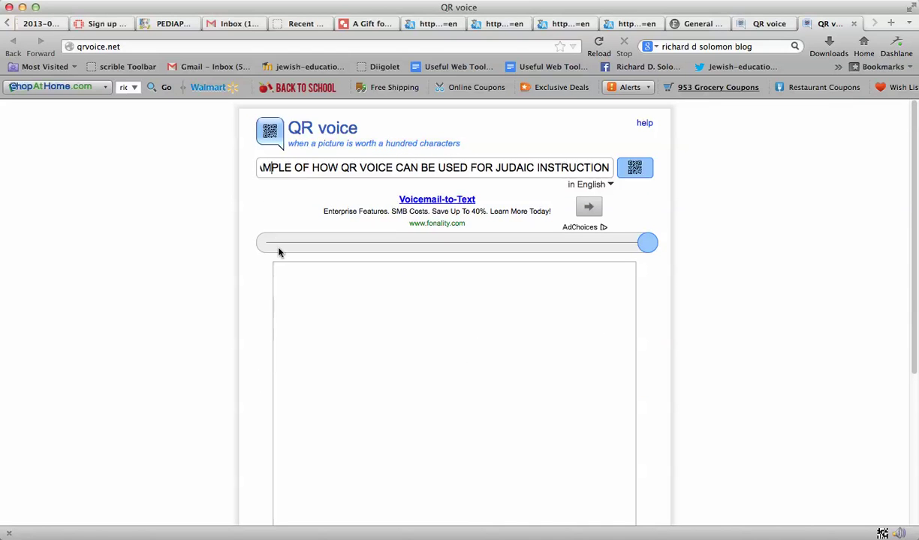
{"action": "key", "text": "Left"}
{"action": "key", "text": "Left"}
{"action": "key", "text": "Left"}
{"action": "key", "text": "Left"}
{"action": "key", "text": "Left"}
{"action": "key", "text": "Left"}
{"action": "key", "text": "Left"}
{"action": "key", "text": "Left"}
{"action": "key", "text": "Left"}
{"action": "key", "text": "Left"}
{"action": "key", "text": "Left"}
{"action": "key", "text": "Left"}
{"action": "key", "text": "Left"}
{"action": "key", "text": "Left"}
{"action": "key", "text": "Left"}
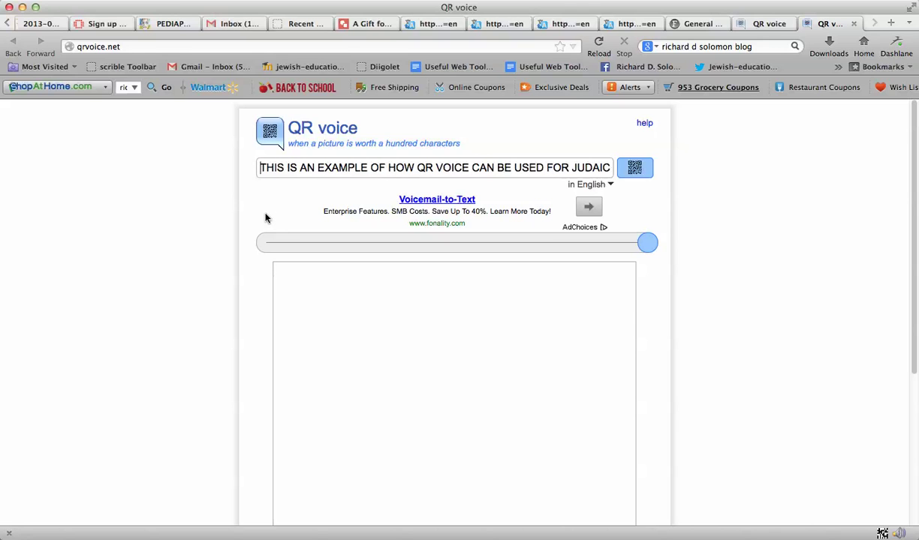
{"action": "key", "text": "Right"}
{"action": "key", "text": "Right"}
{"action": "key", "text": "Right"}
{"action": "left_click_drag", "start_coordinate": [438, 167], "coordinate": [494, 167]}
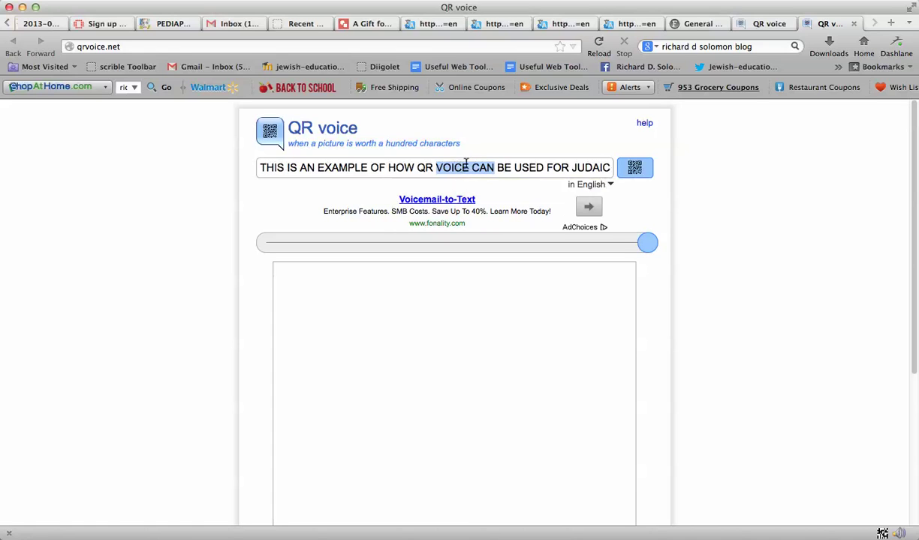
{"action": "left_click", "coordinate": [495, 165]}
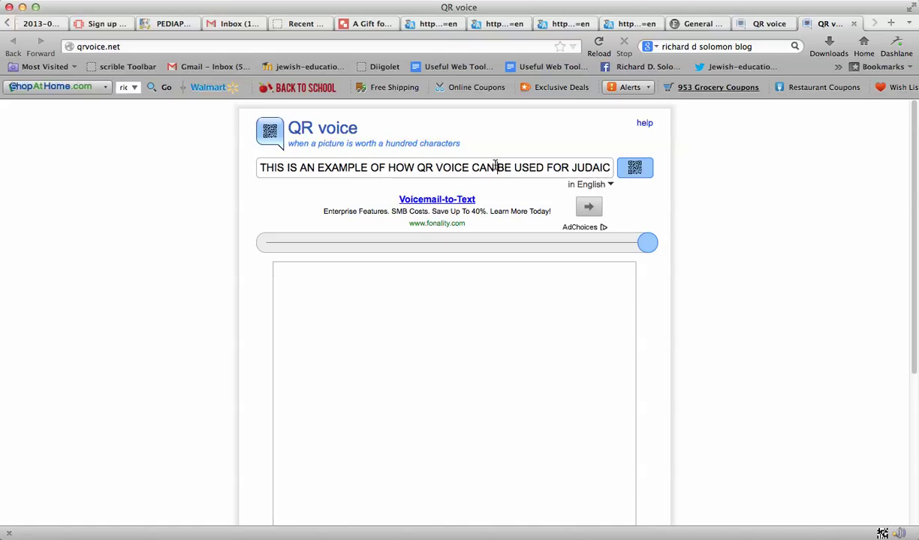
{"action": "type", "text": "INSTRUCTION"}
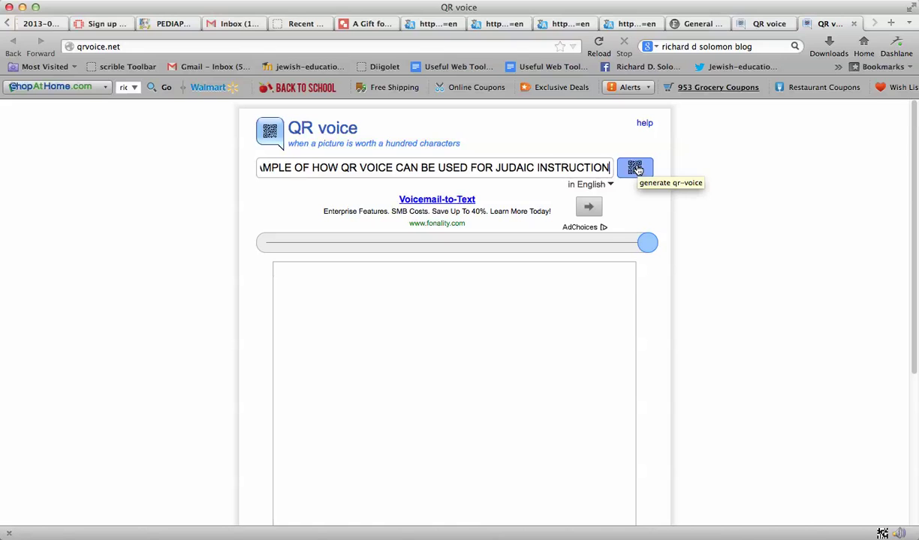
- Generate the QR voice code for the message and close the preview of QR VOICE CODE.png
{"action": "left_click", "coordinate": [635, 170]}
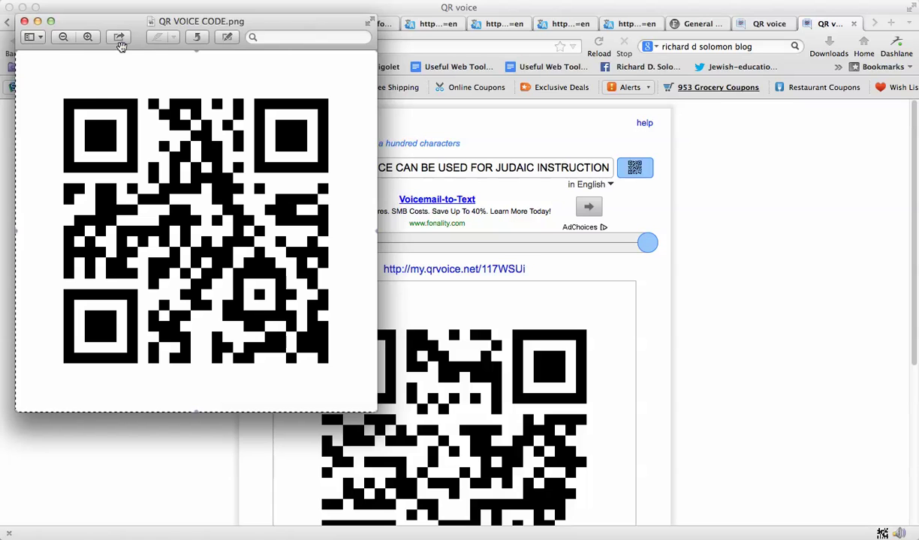
{"action": "left_click", "coordinate": [25, 21]}
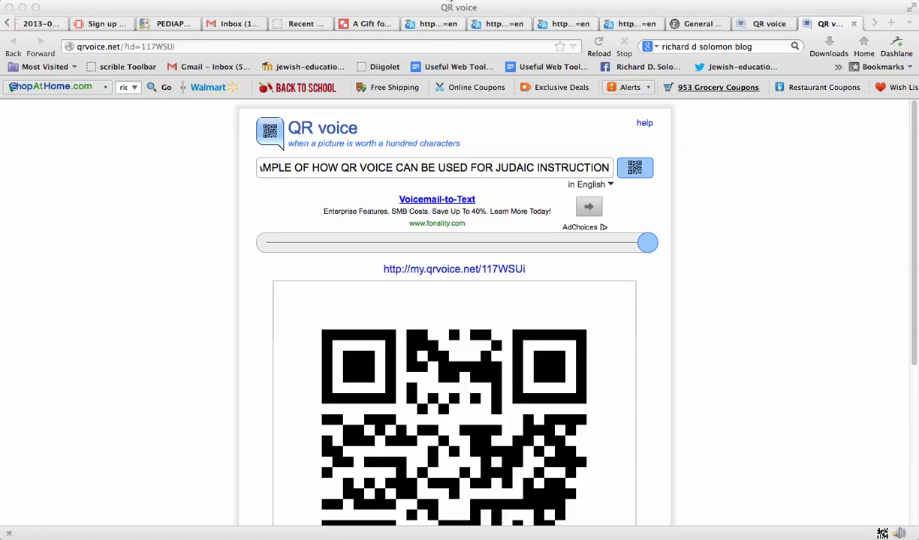
{"action": "left_click", "coordinate": [449, 5]}
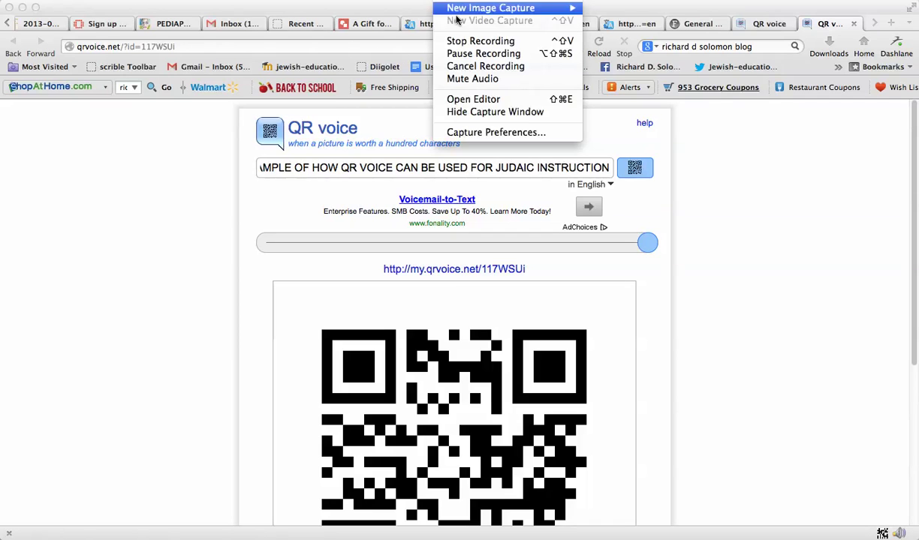
{"action": "left_click", "coordinate": [458, 55]}
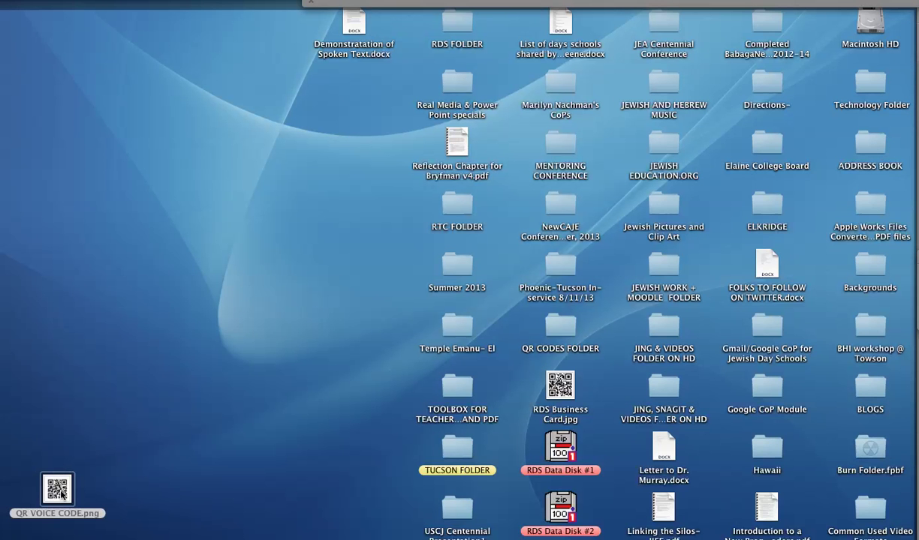
{"action": "left_click_drag", "start_coordinate": [62, 493], "coordinate": [1, 488]}
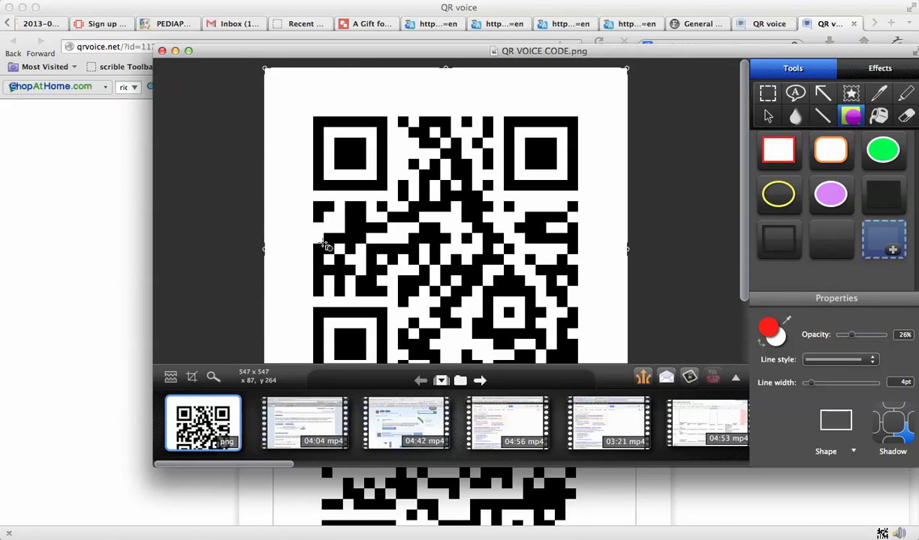
{"action": "left_click", "coordinate": [163, 51]}
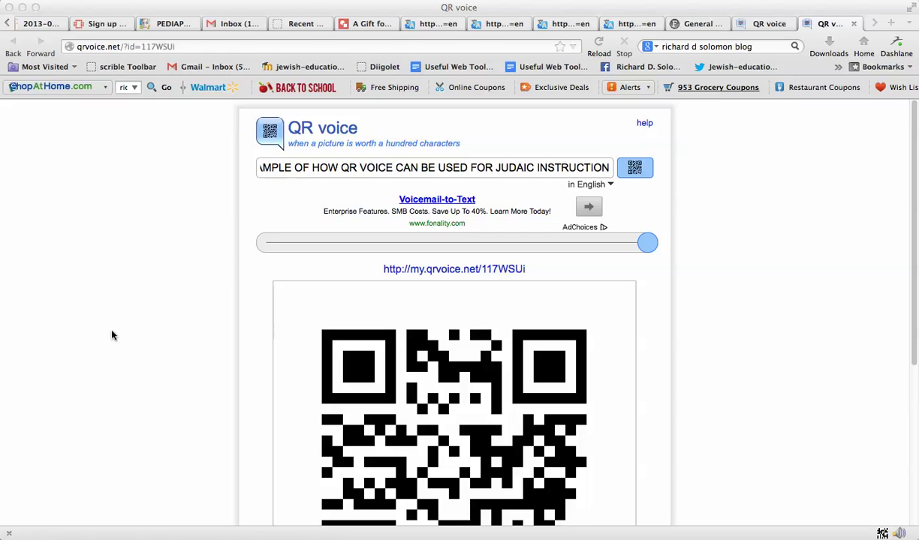
{"action": "left_click", "coordinate": [445, 5]}
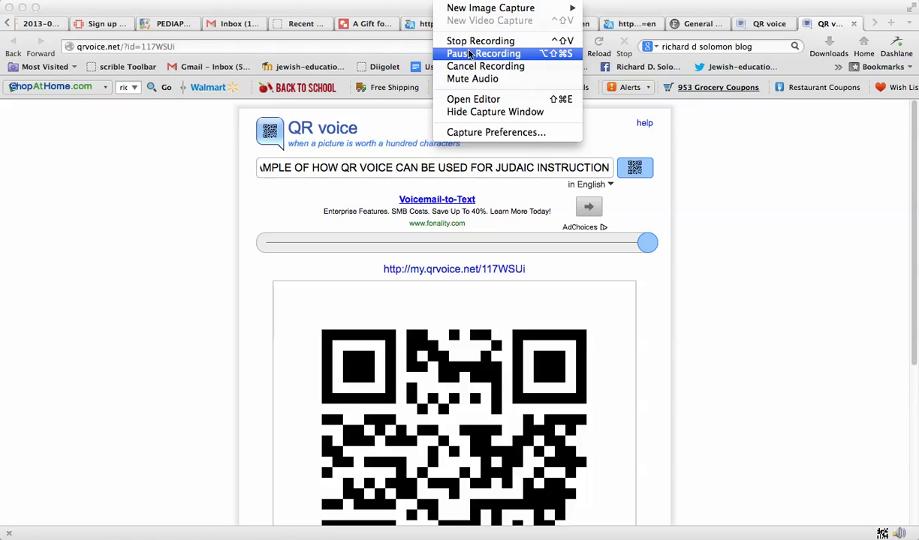
{"action": "left_click", "coordinate": [469, 54]}
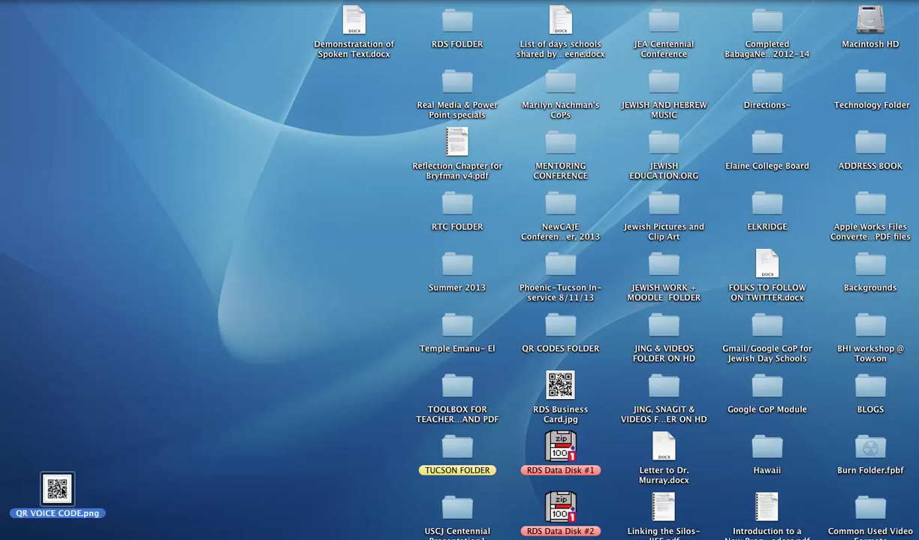
- Open QR VOICE CODE.png from the desktop in the QR code reader to decode it
{"action": "left_click", "coordinate": [9, 459]}
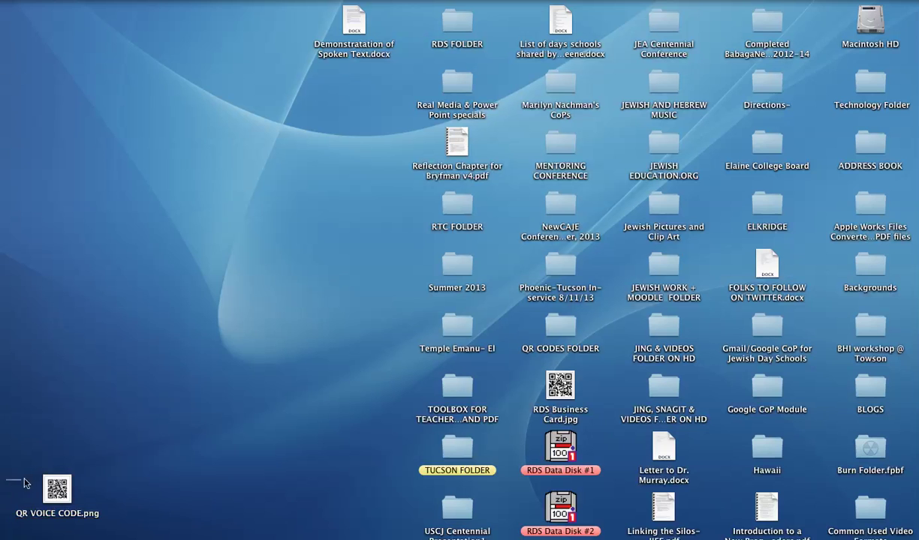
{"action": "left_click", "coordinate": [54, 475]}
{"action": "left_click_drag", "start_coordinate": [54, 484], "coordinate": [4, 459]}
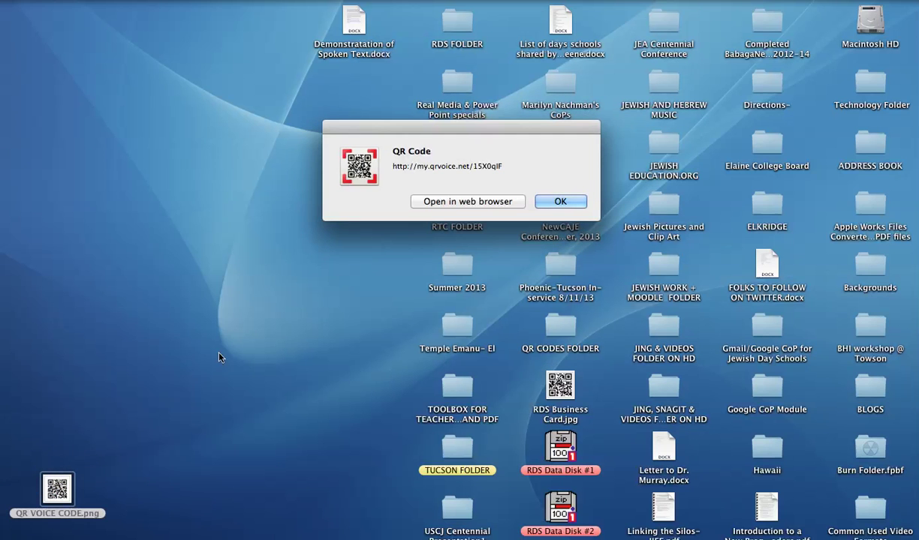